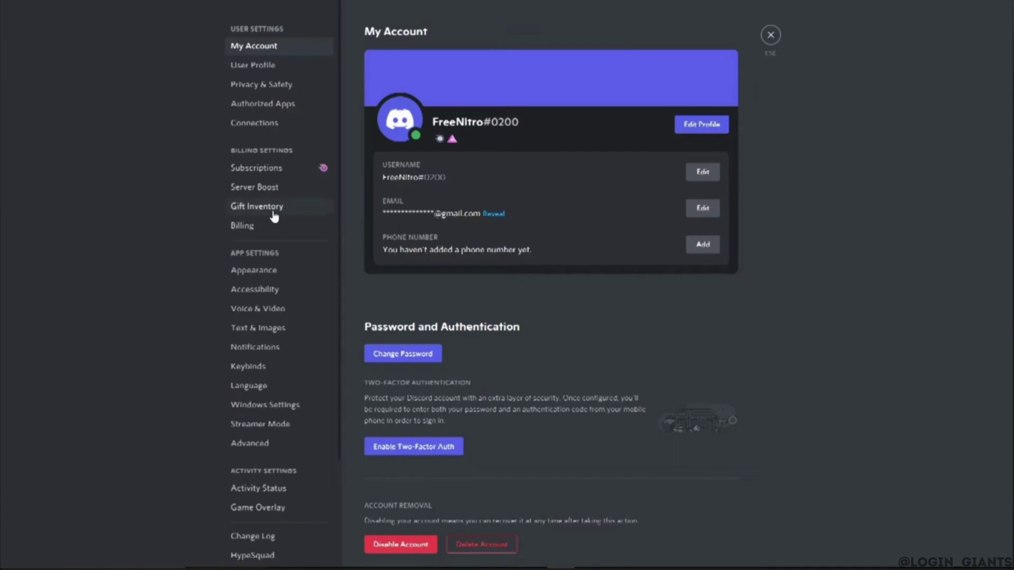
# Open Discord's Gift Inventory to view the claimable YouTube Premium (3 months) gift
pyautogui.click(257, 206)
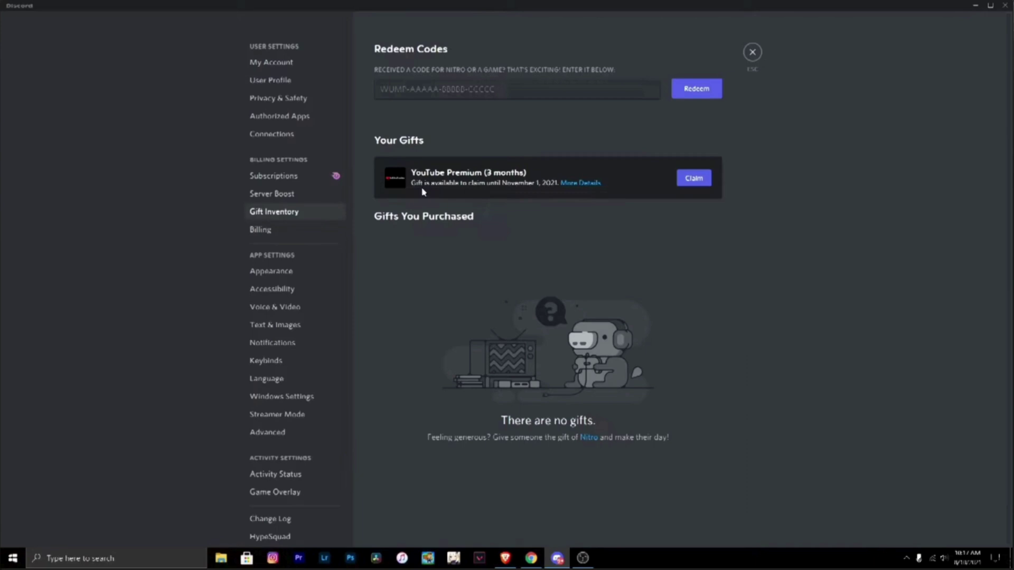